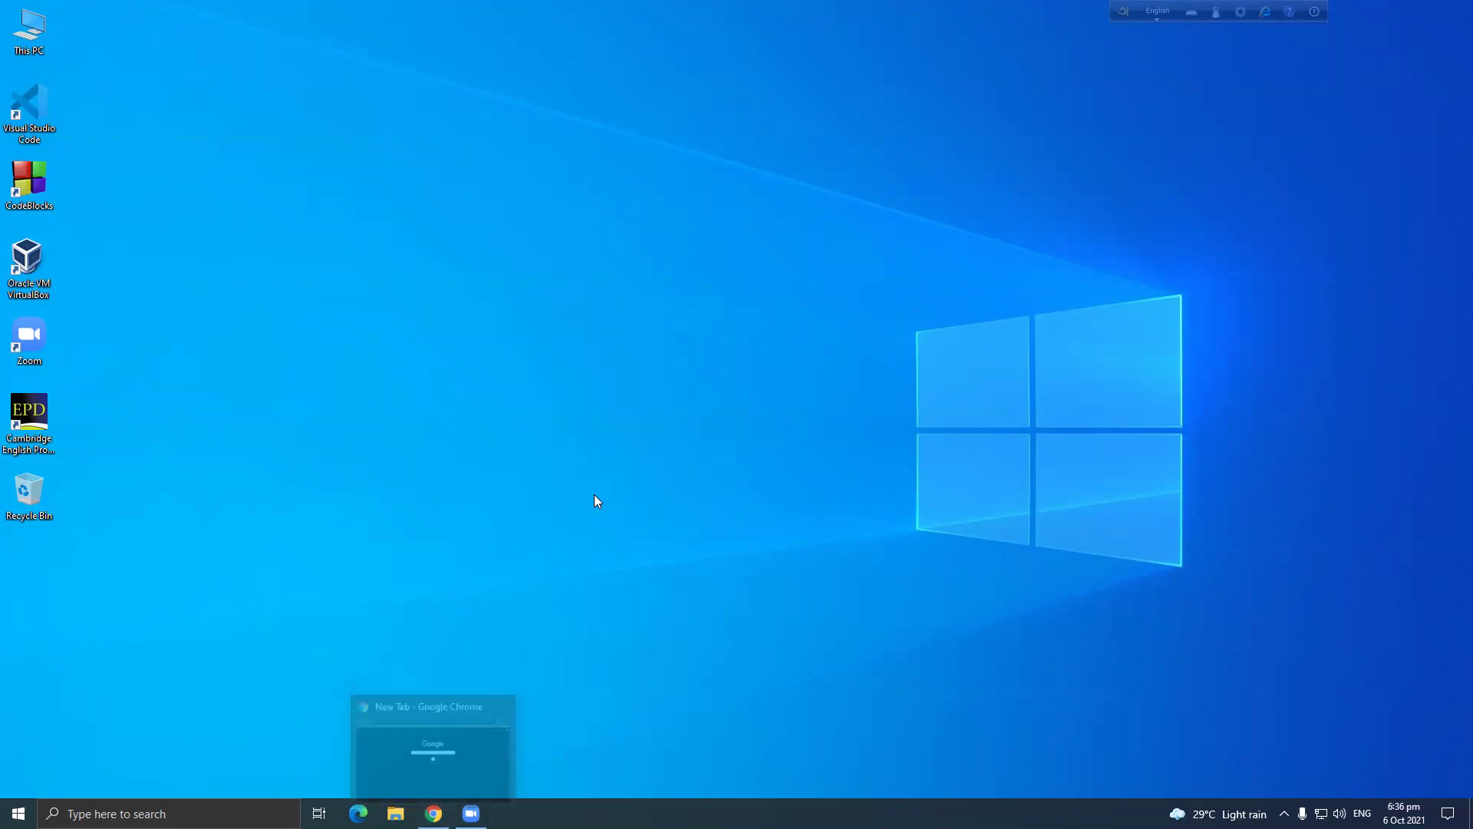
Restore the minimized Chrome window from the taskbar to show the New Tab page.
{"action": "left_click", "coordinate": [434, 814]}
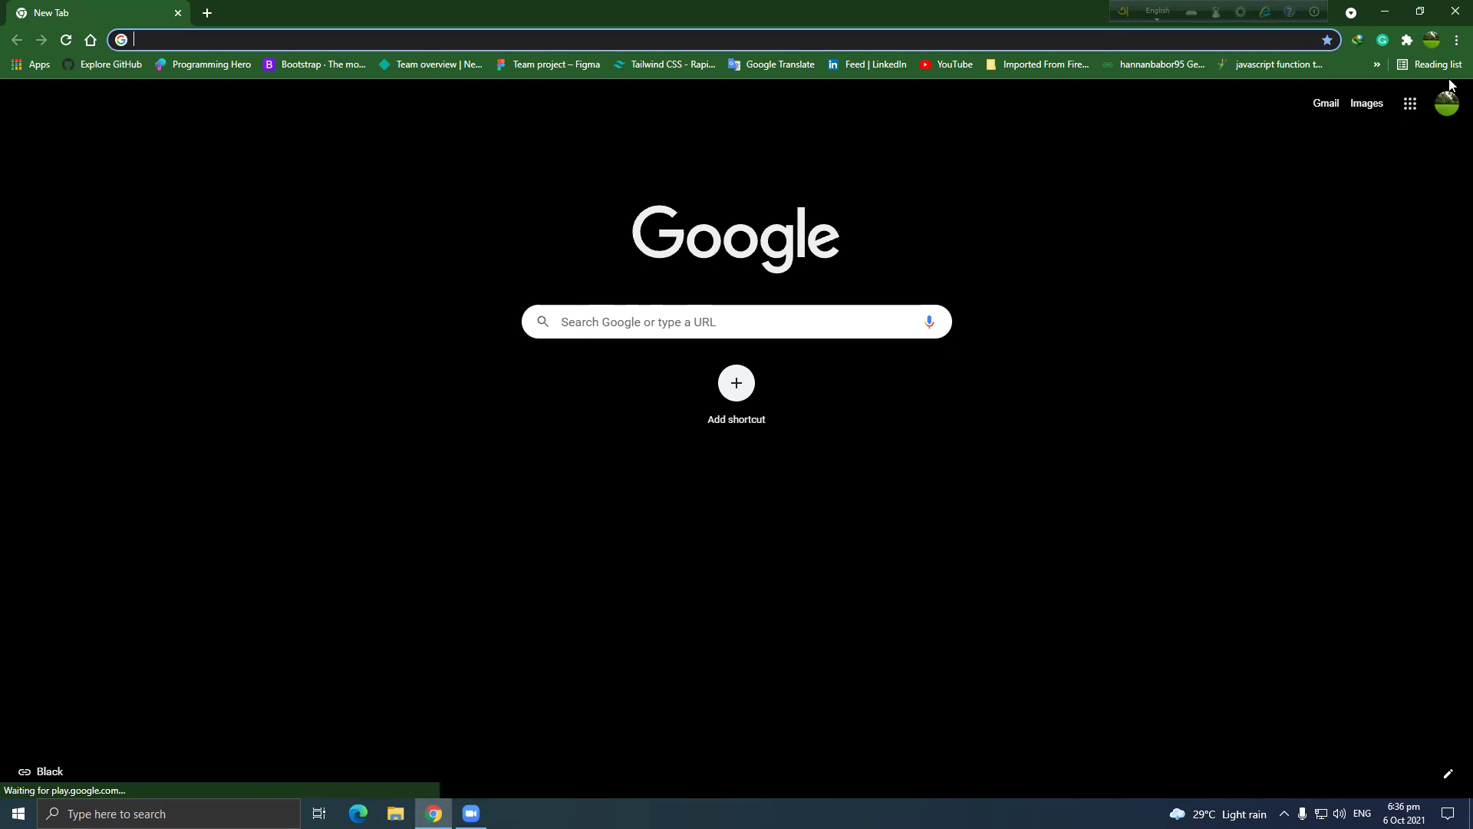
Choose 'Add another account' from the Chrome profile avatar's account panel.
{"action": "left_click", "coordinate": [1444, 107]}
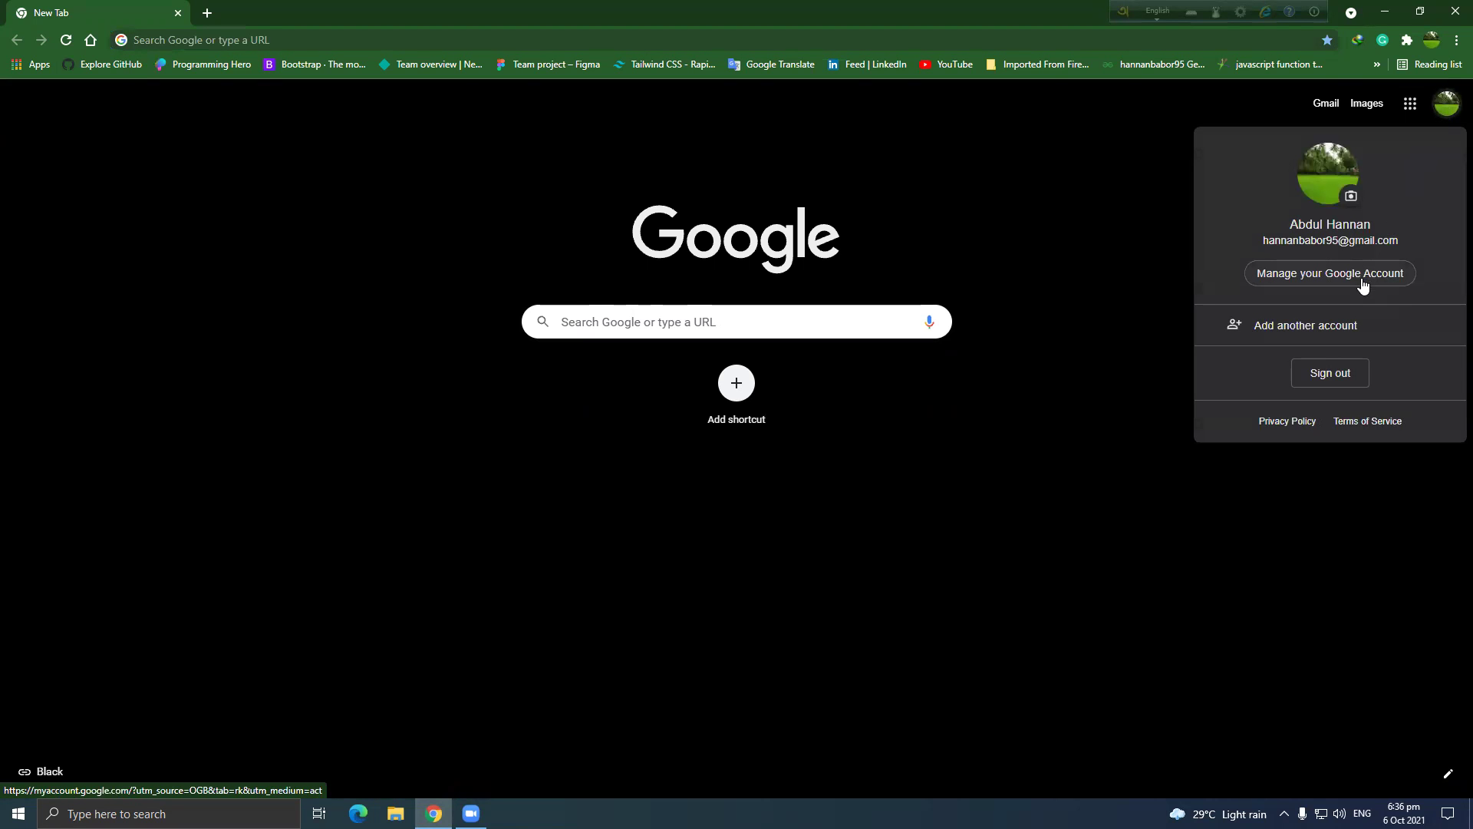
{"action": "left_click", "coordinate": [1450, 109]}
{"action": "left_click", "coordinate": [1449, 112]}
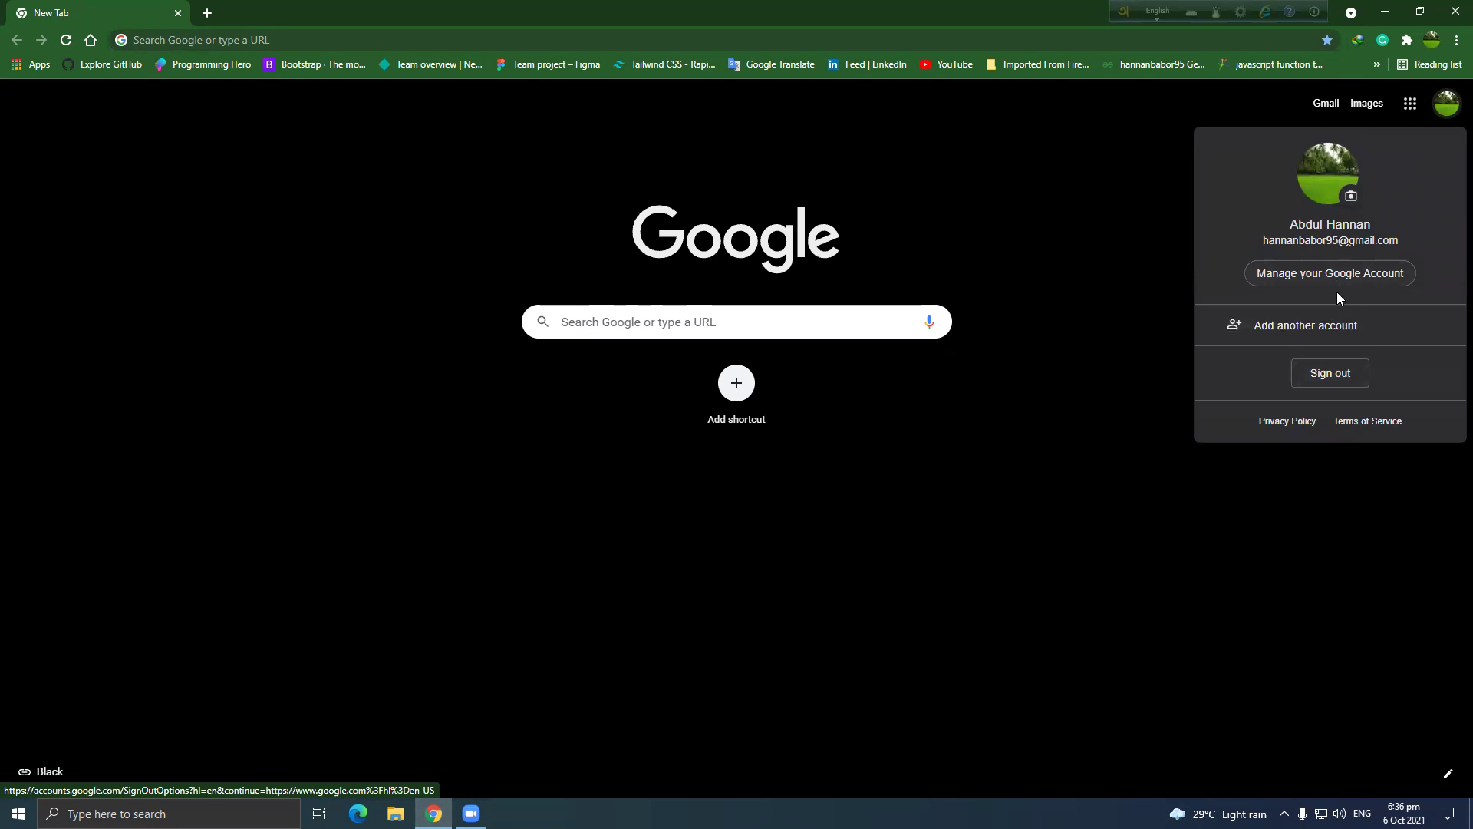
{"action": "left_click", "coordinate": [1314, 327]}
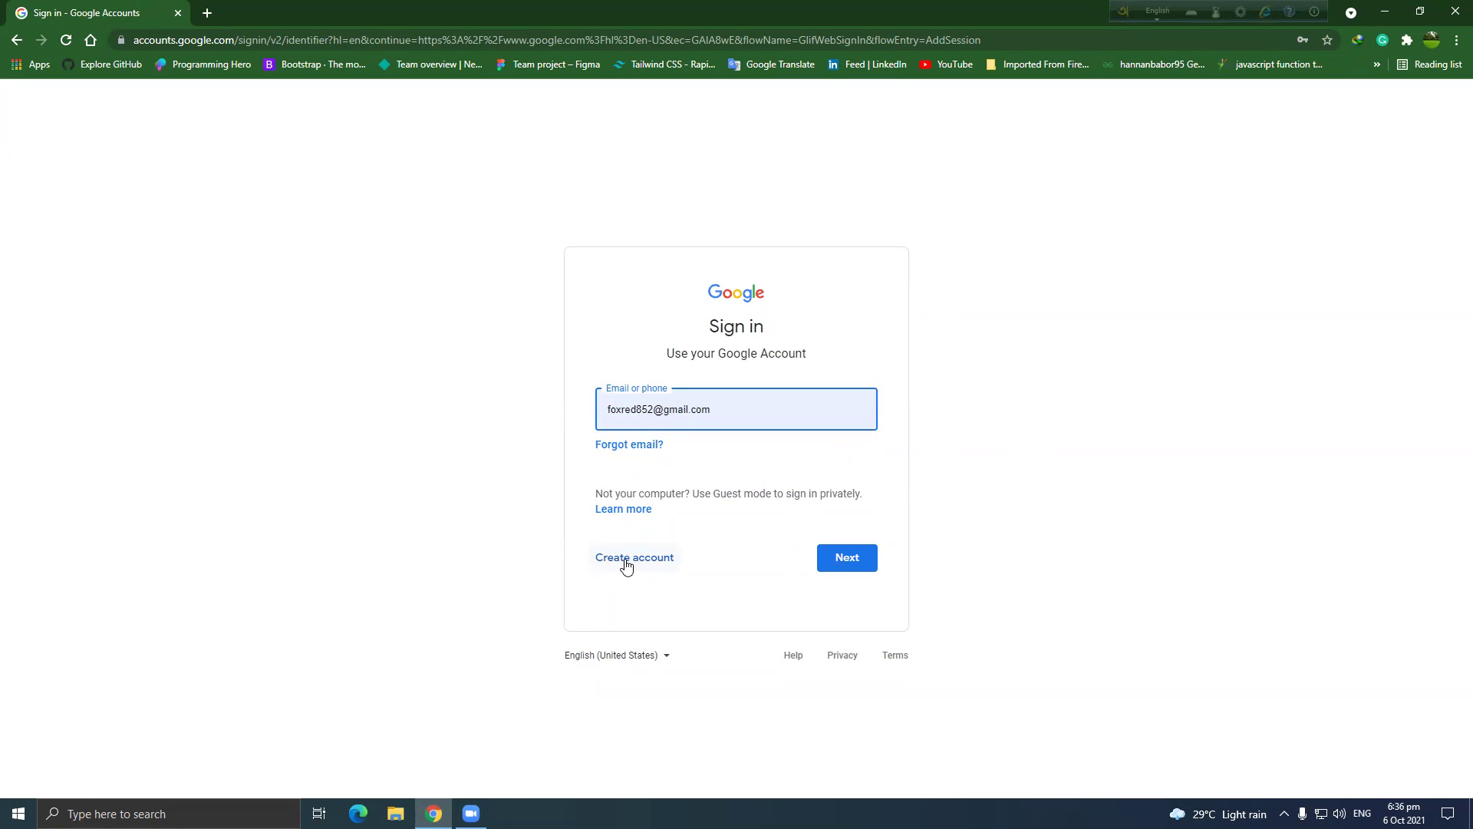
Choose Create account › For myself to open the blank personal sign-up form.
{"action": "left_click", "coordinate": [627, 566]}
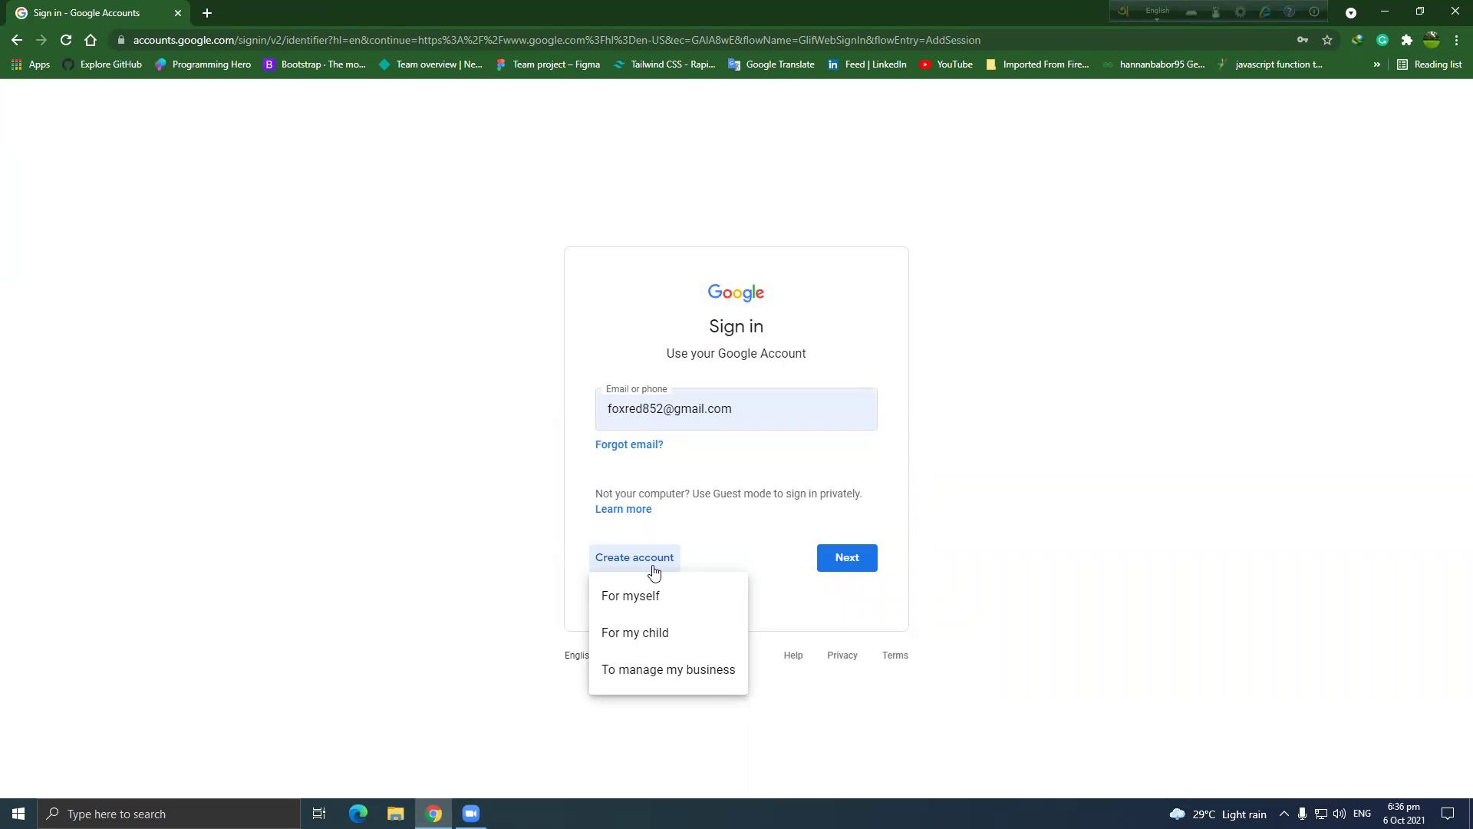
{"action": "left_click", "coordinate": [630, 597]}
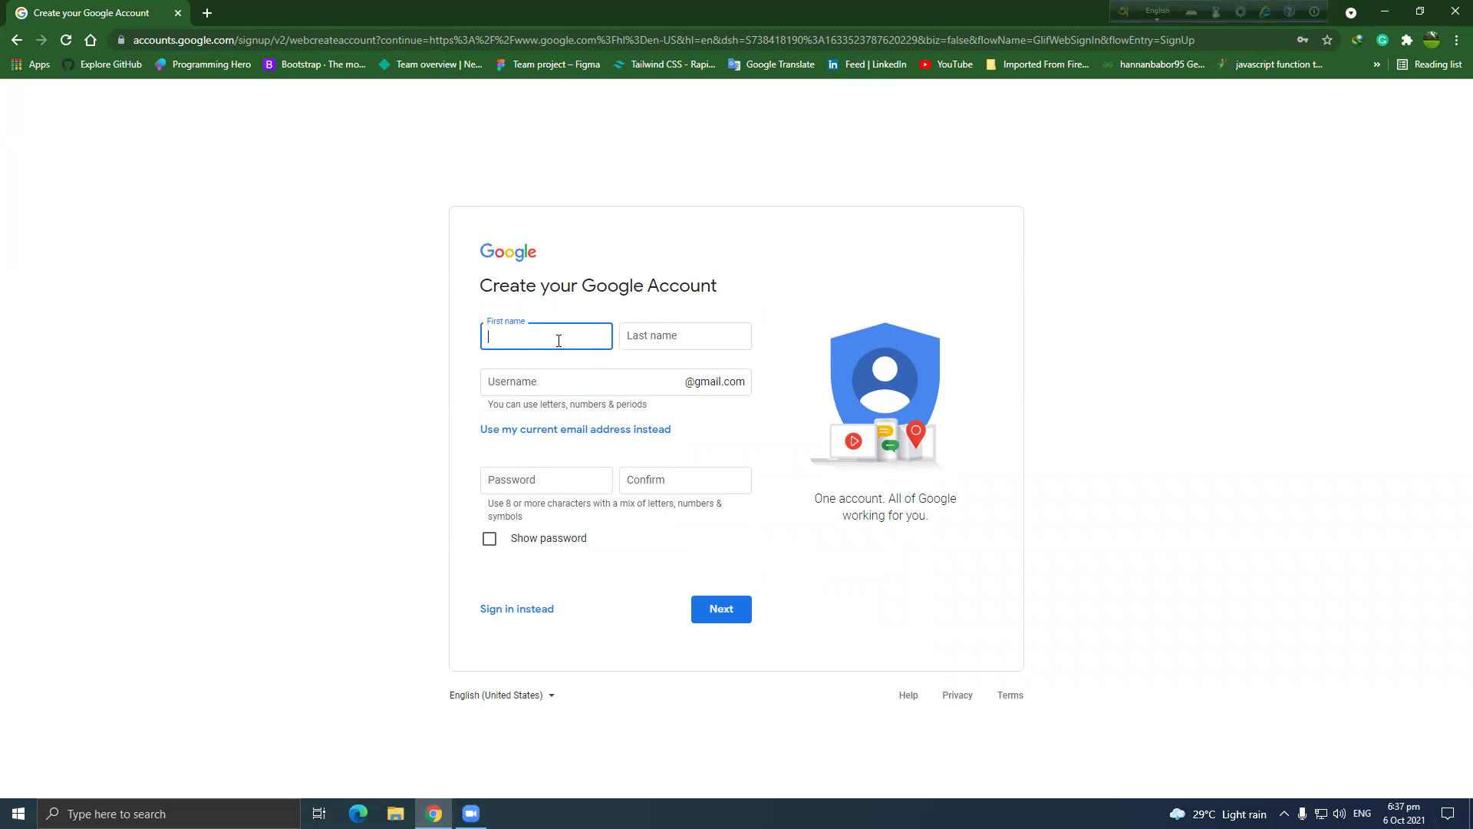
Enter the first name, last name and a username, then append '123' to the taken username.
{"action": "type", "text": "abcd"}
{"action": "left_click", "coordinate": [644, 336]}
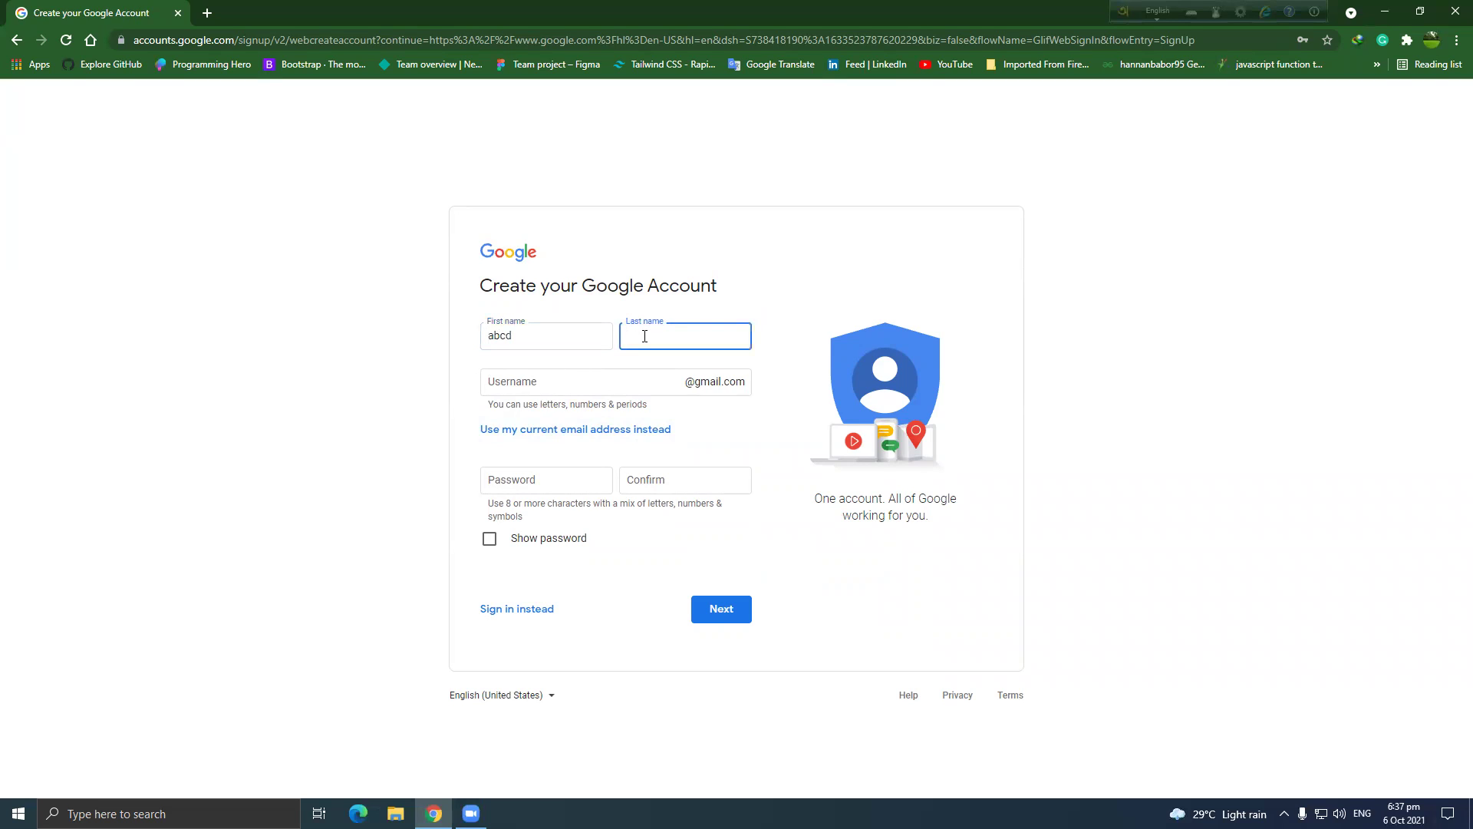
{"action": "type", "text": "efgh"}
{"action": "left_click", "coordinate": [638, 373]}
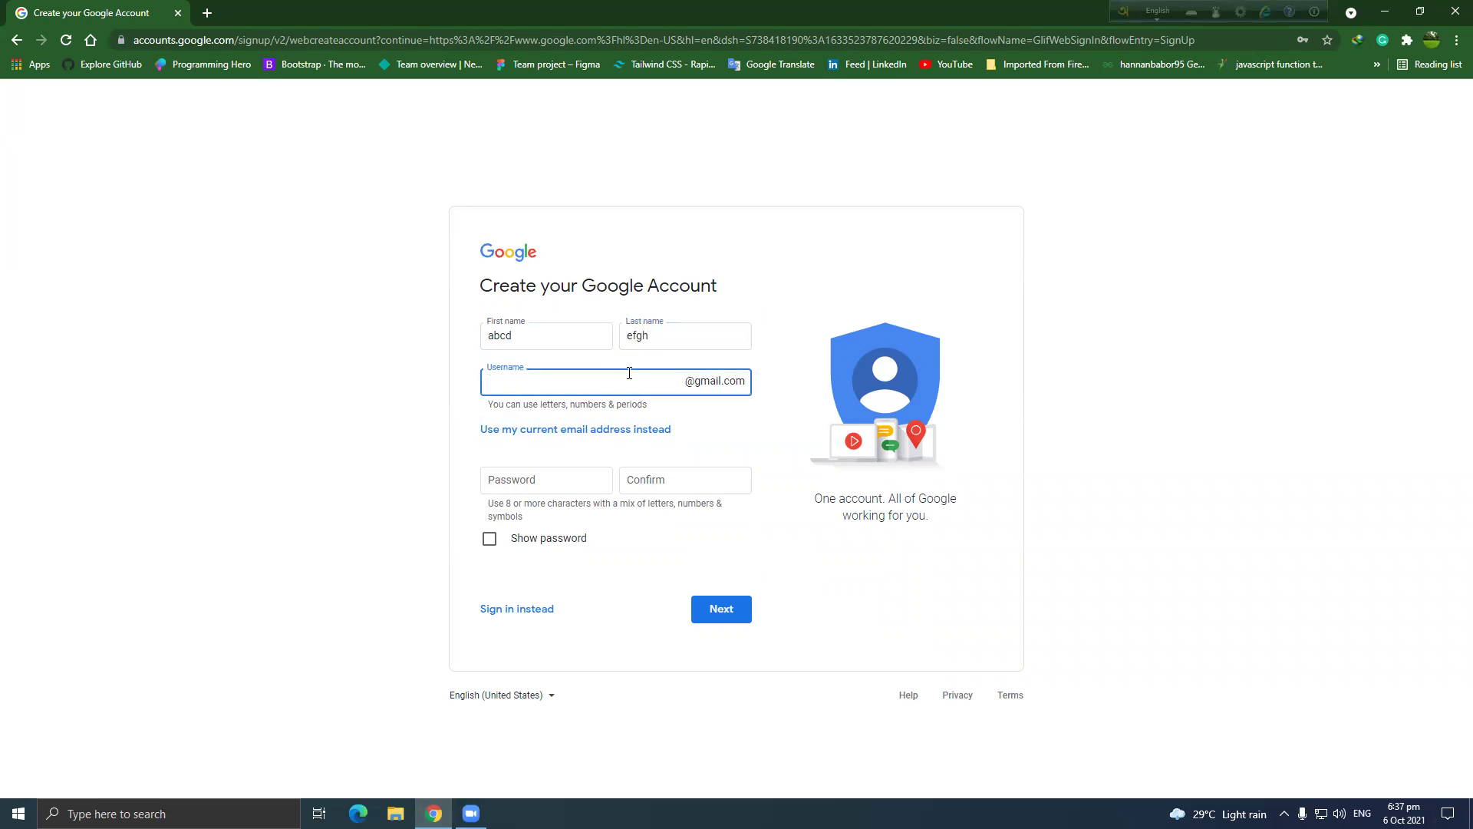
{"action": "type", "text": "abcdefgh"}
{"action": "left_click", "coordinate": [584, 479]}
{"action": "left_click", "coordinate": [623, 376]}
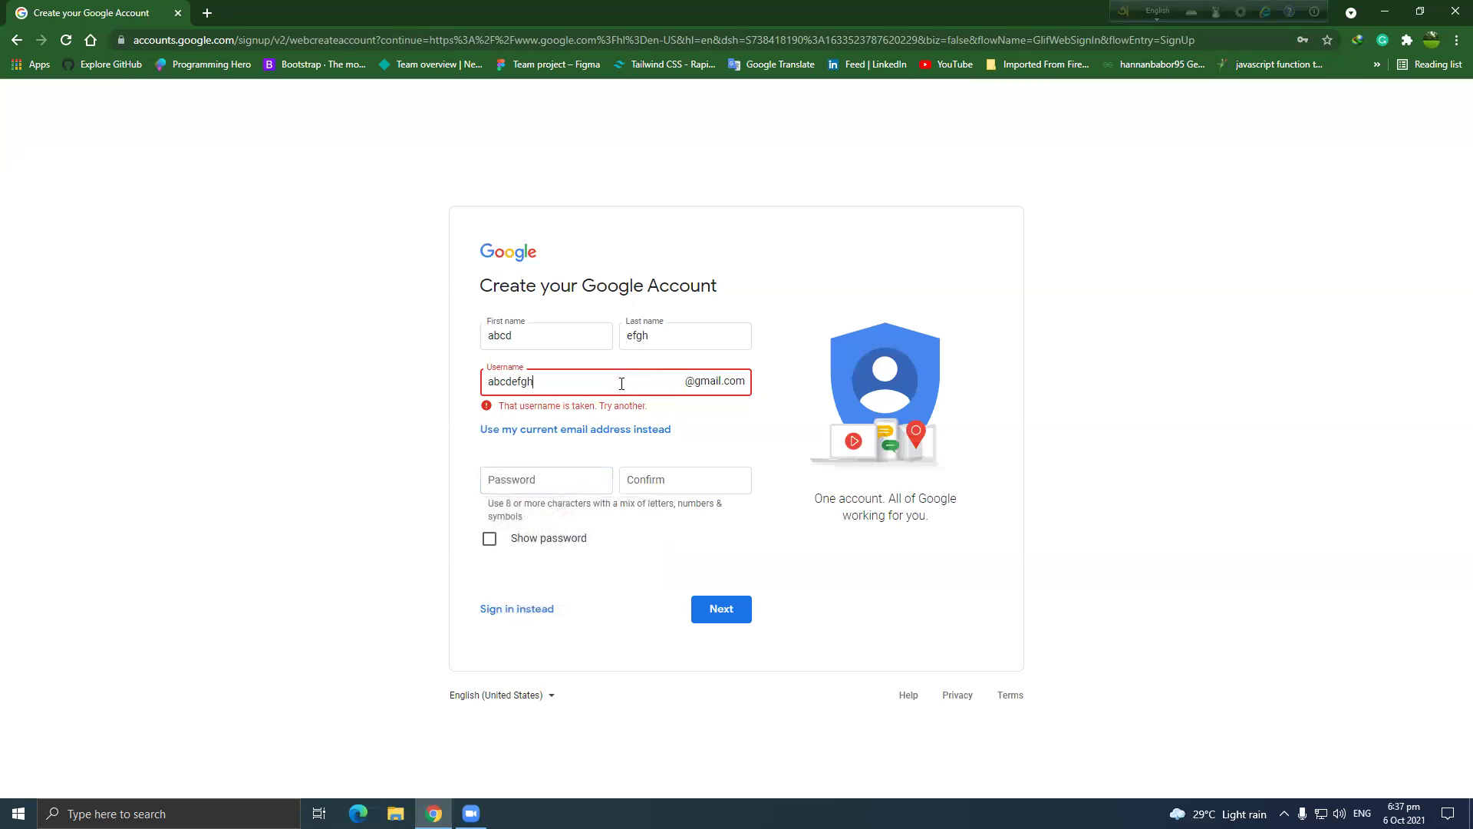
{"action": "type", "text": "123"}
Type the account password, enable Show password, and start the confirmation entry.
{"action": "left_click", "coordinate": [560, 480]}
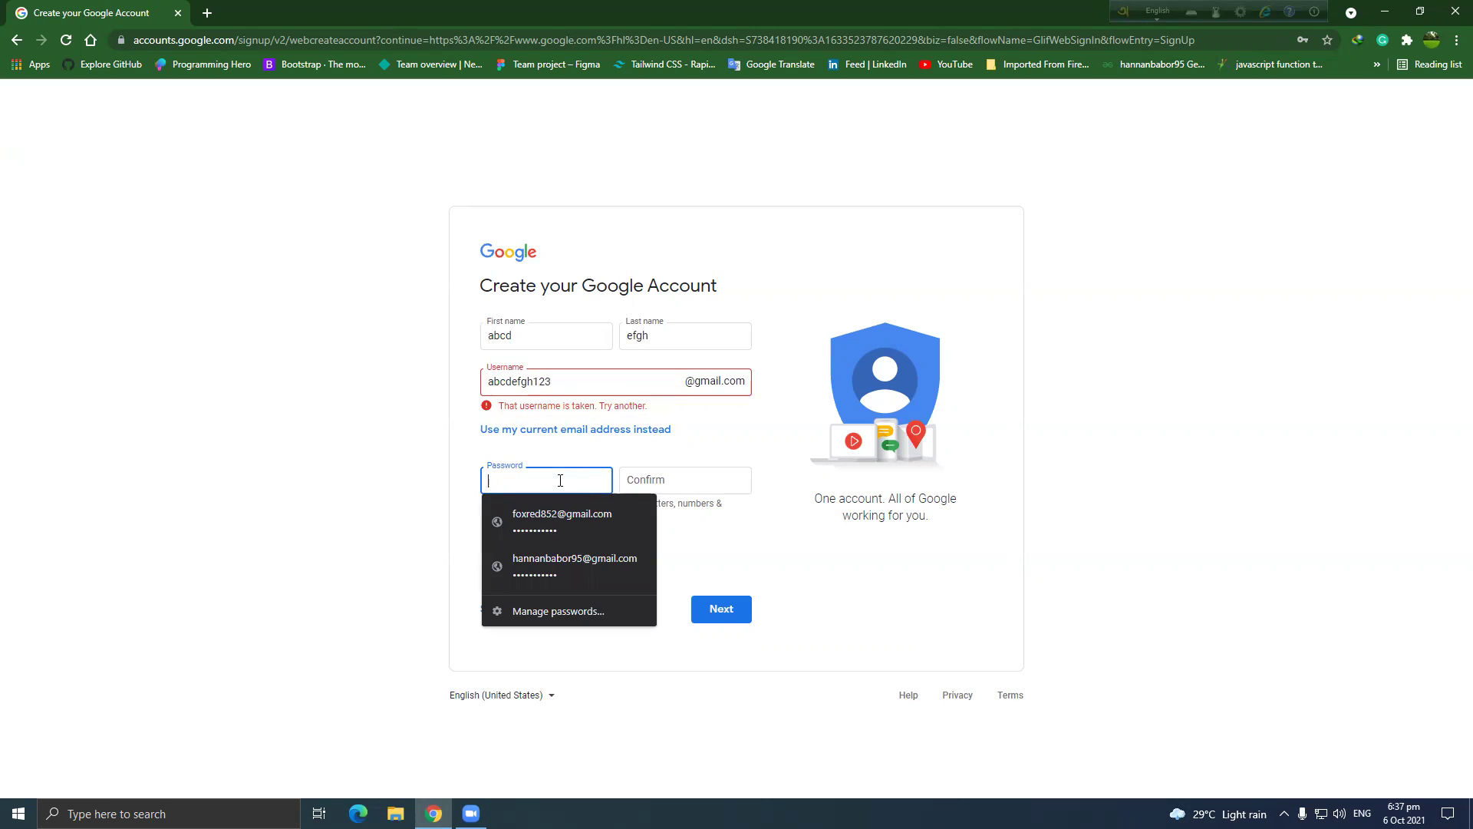
{"action": "left_click", "coordinate": [413, 471]}
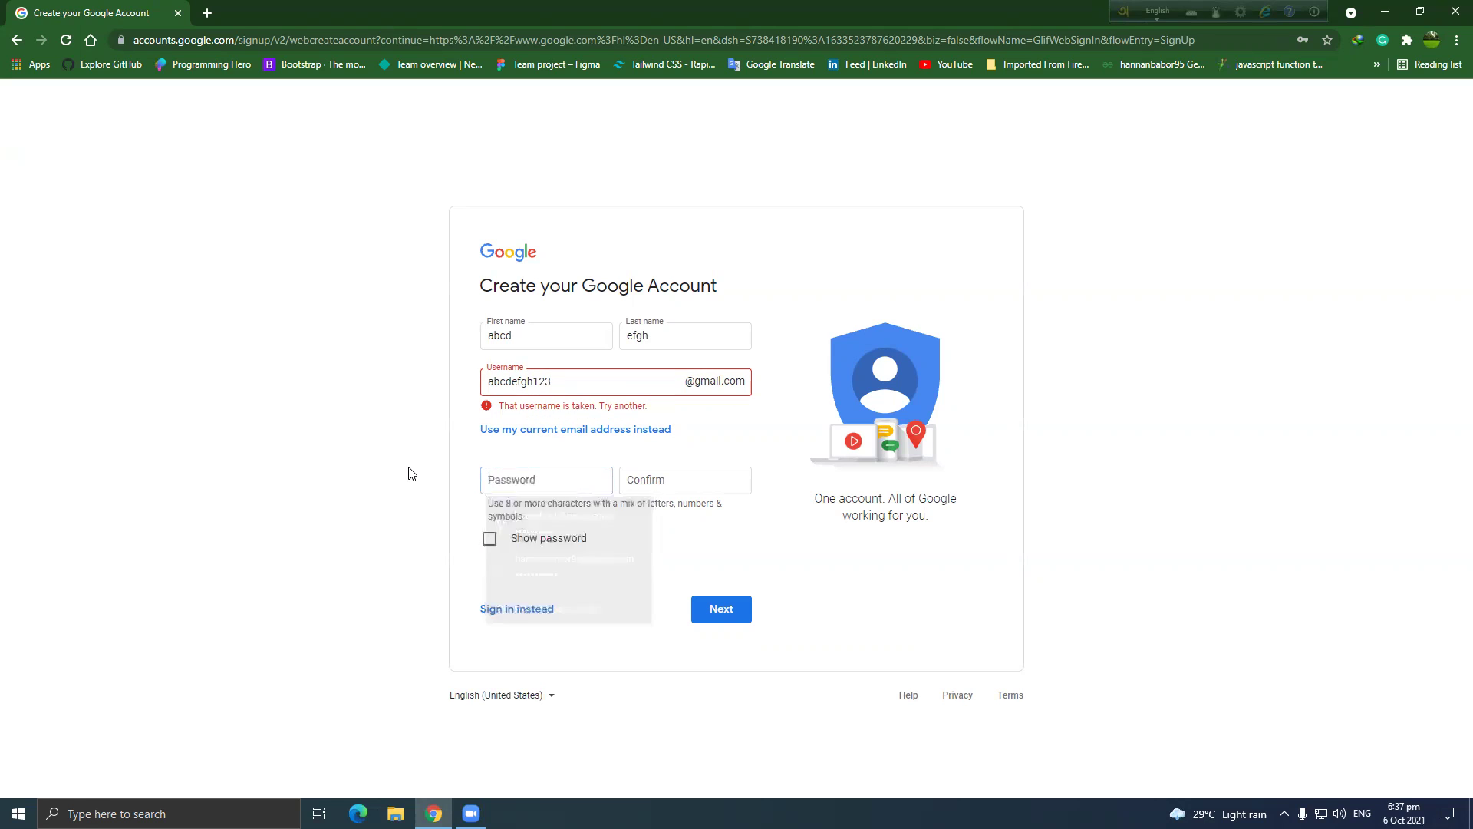
{"action": "left_click", "coordinate": [549, 479]}
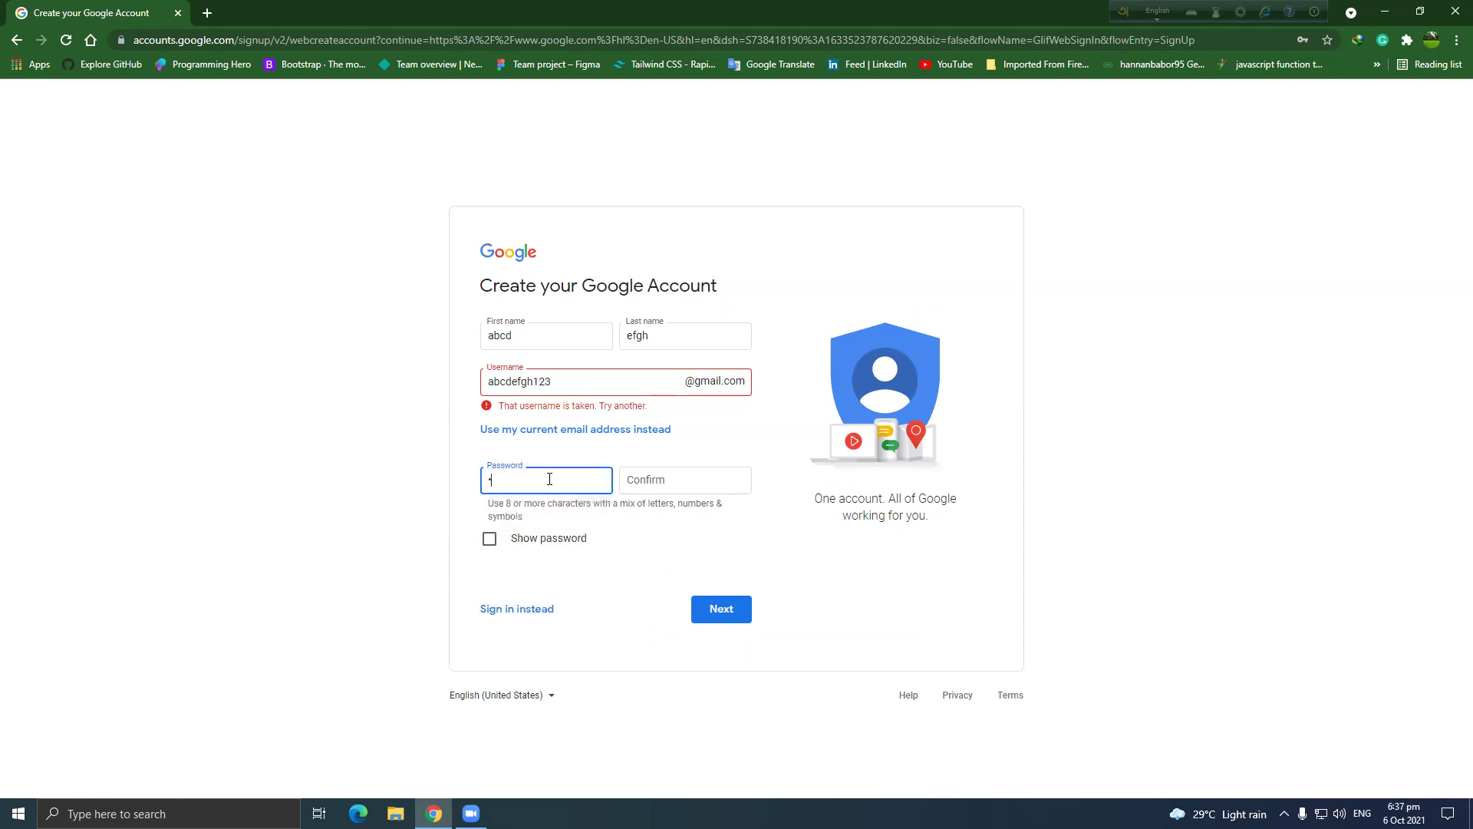
{"action": "key", "text": "Tab"}
{"action": "left_click", "coordinate": [489, 537]}
{"action": "left_click", "coordinate": [653, 488]}
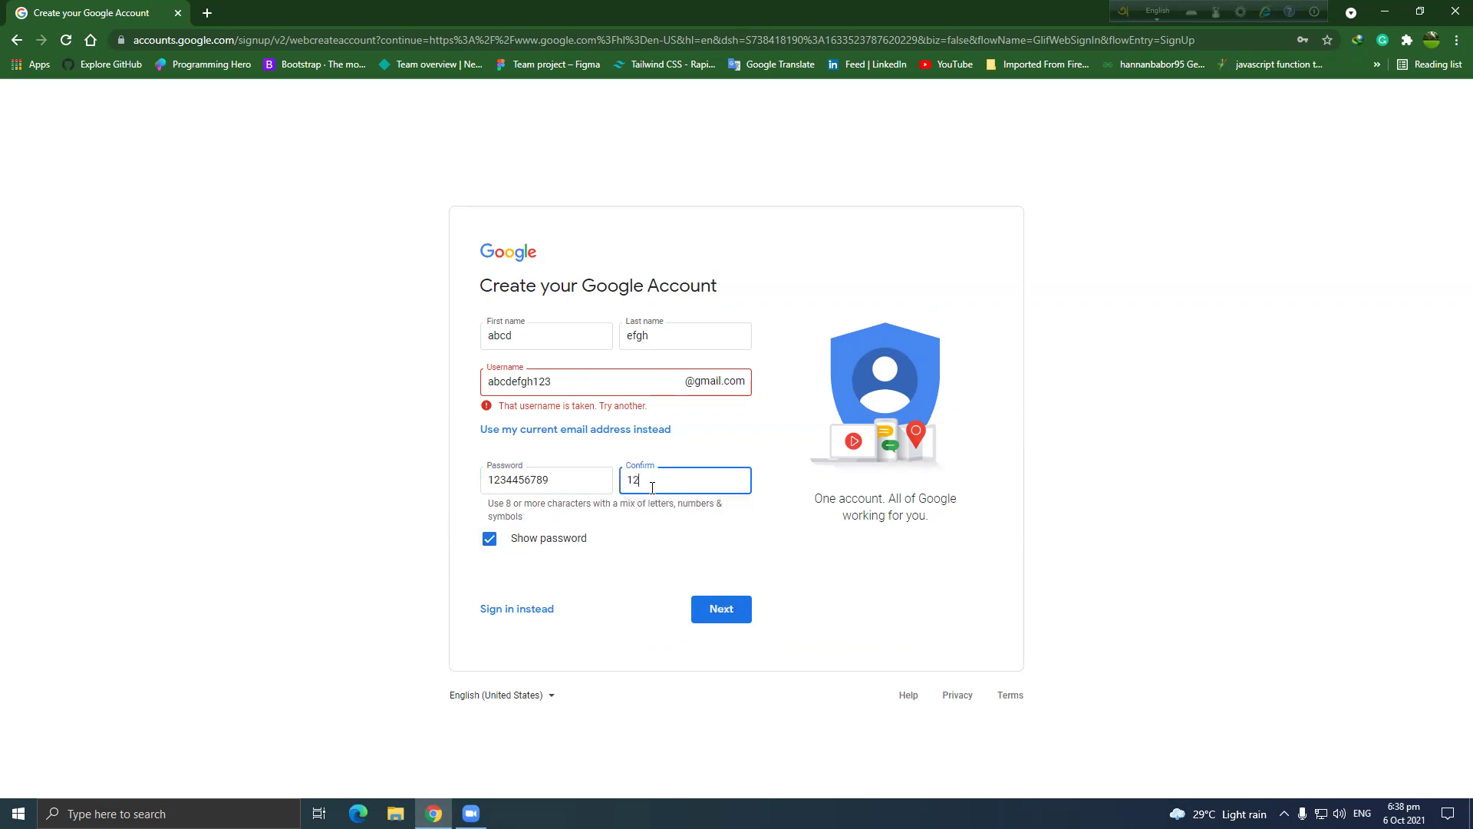
Correct the password typo, complete the matching confirmation, and submit the form.
{"action": "left_click", "coordinate": [561, 481]}
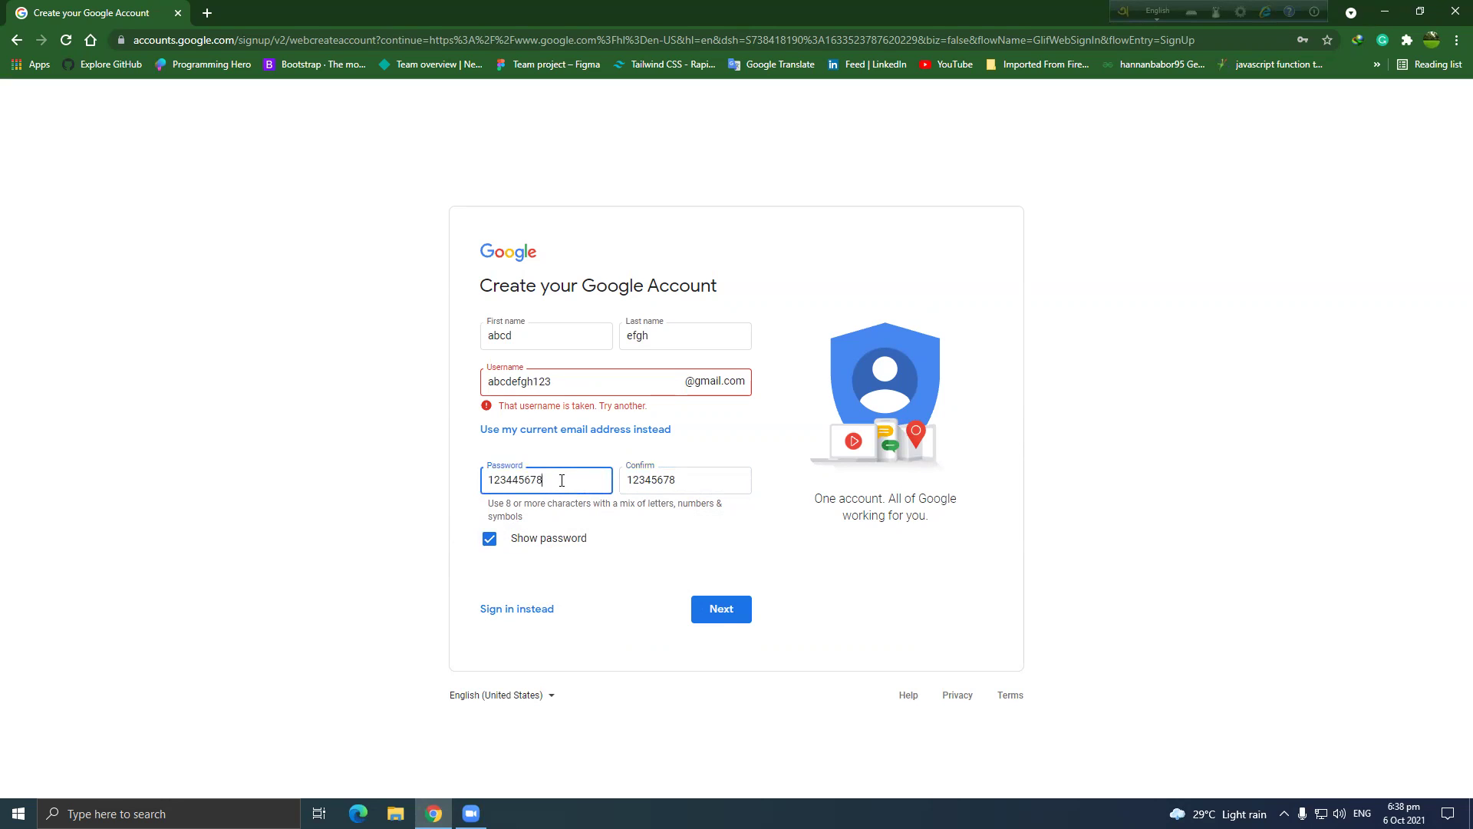
{"action": "left_click", "coordinate": [516, 481]}
{"action": "key", "text": "BackSpace"}
{"action": "type", "text": "Z"}
{"action": "left_click", "coordinate": [687, 483]}
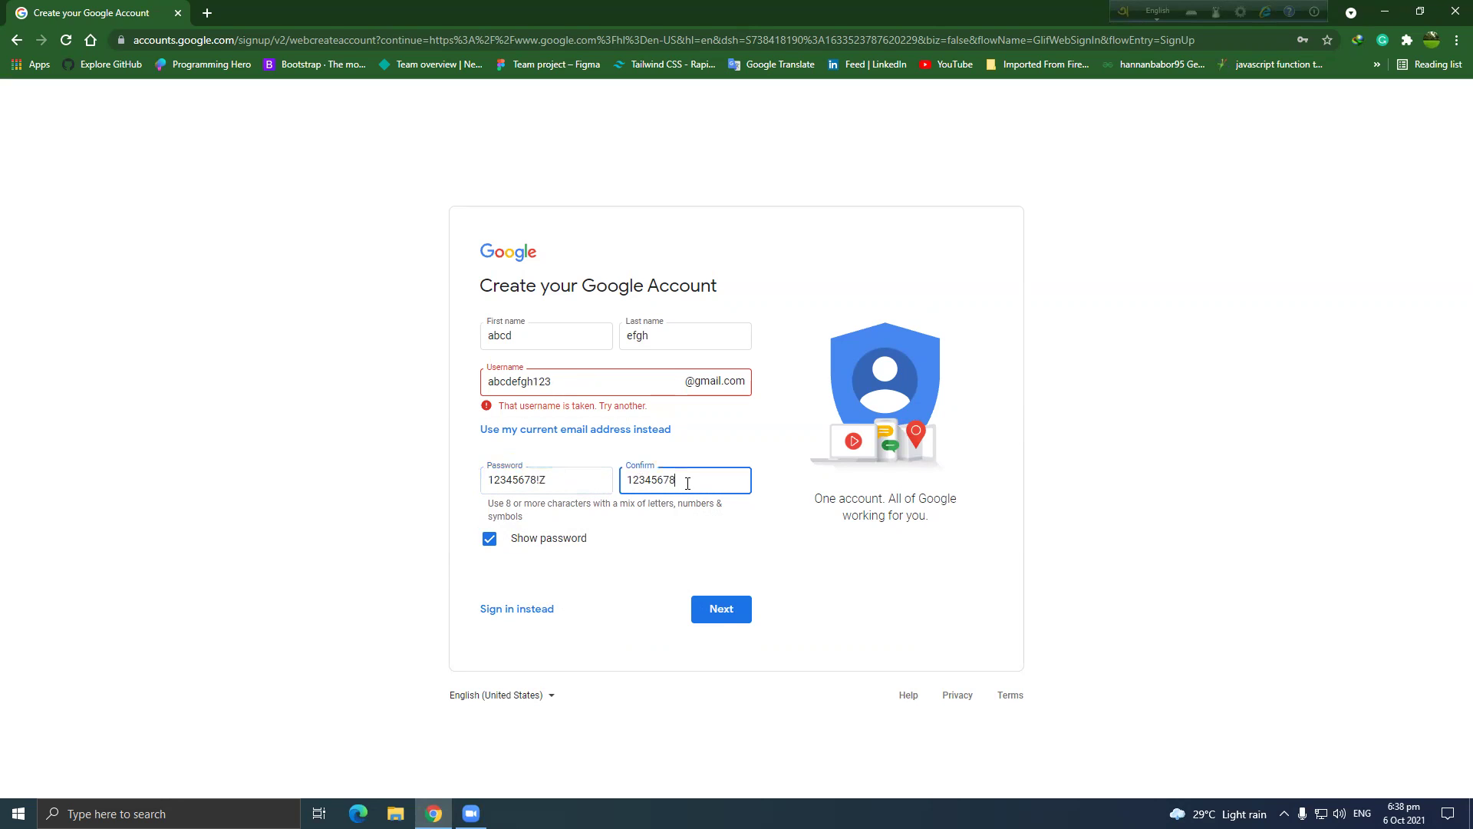
{"action": "left_click", "coordinate": [728, 618]}
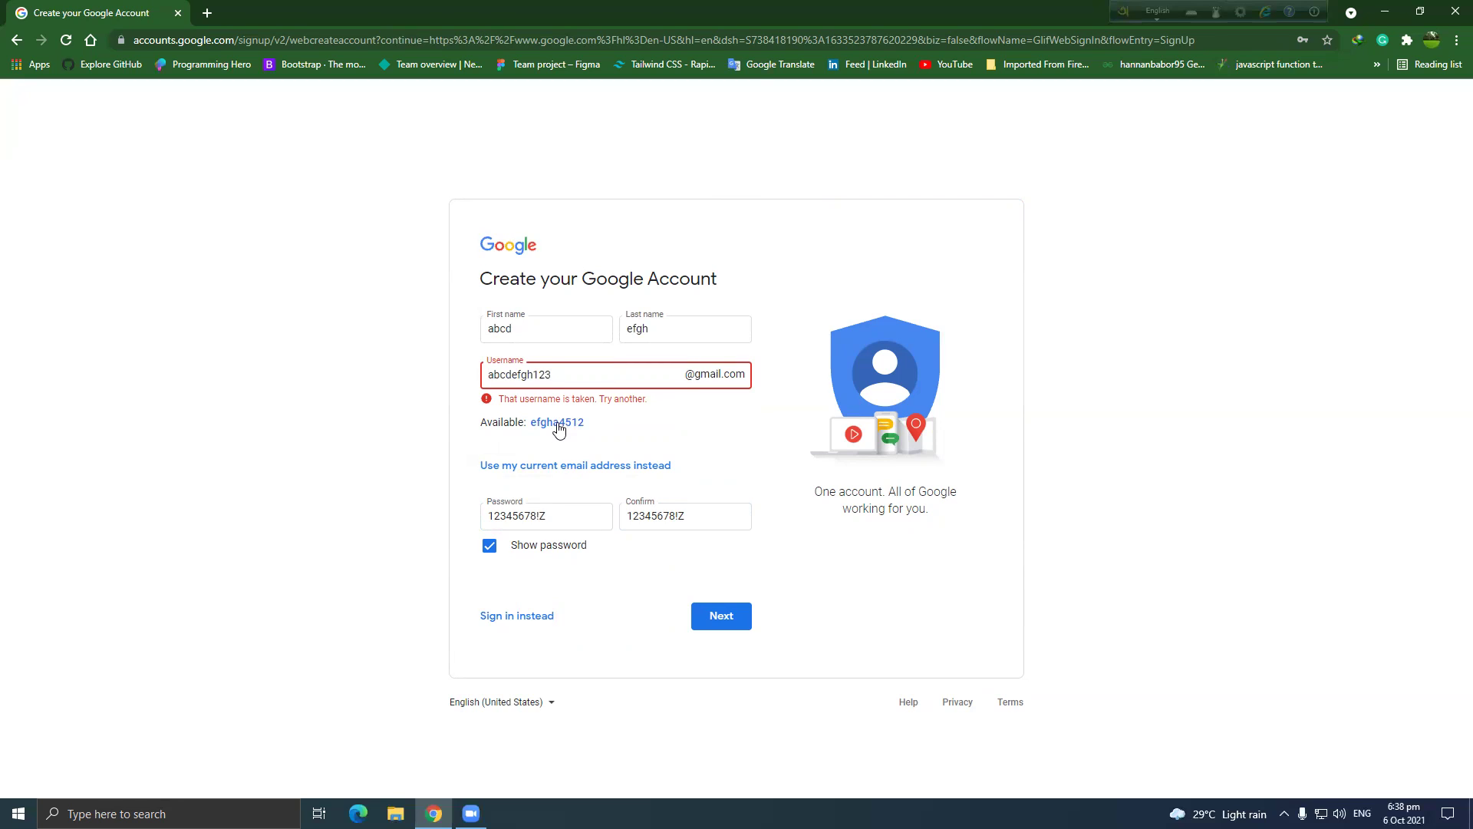
Take the suggested available username and proceed to the personal details page.
{"action": "left_click", "coordinate": [557, 423]}
{"action": "left_click", "coordinate": [605, 403]}
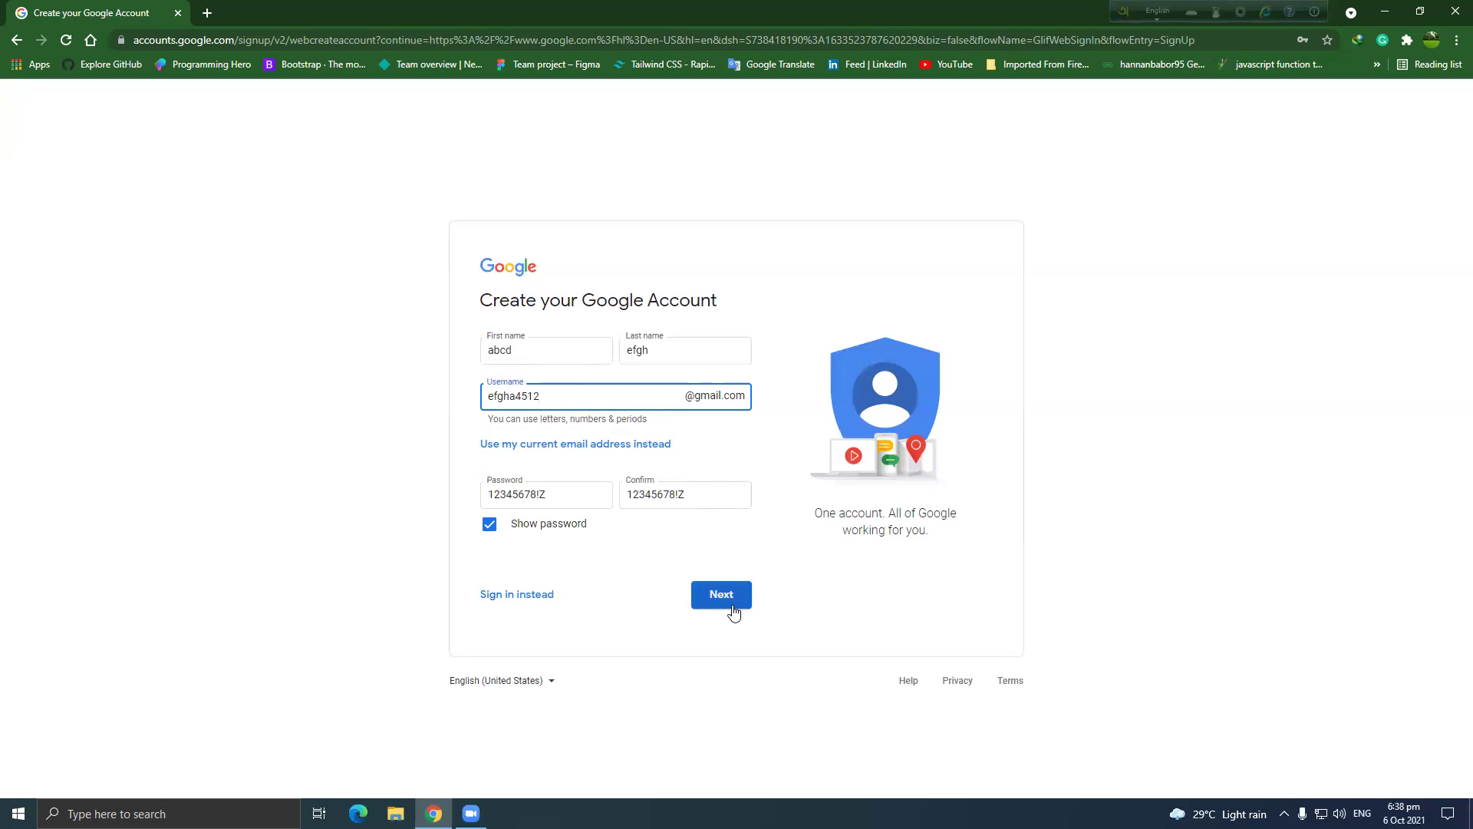
{"action": "left_click", "coordinate": [724, 596]}
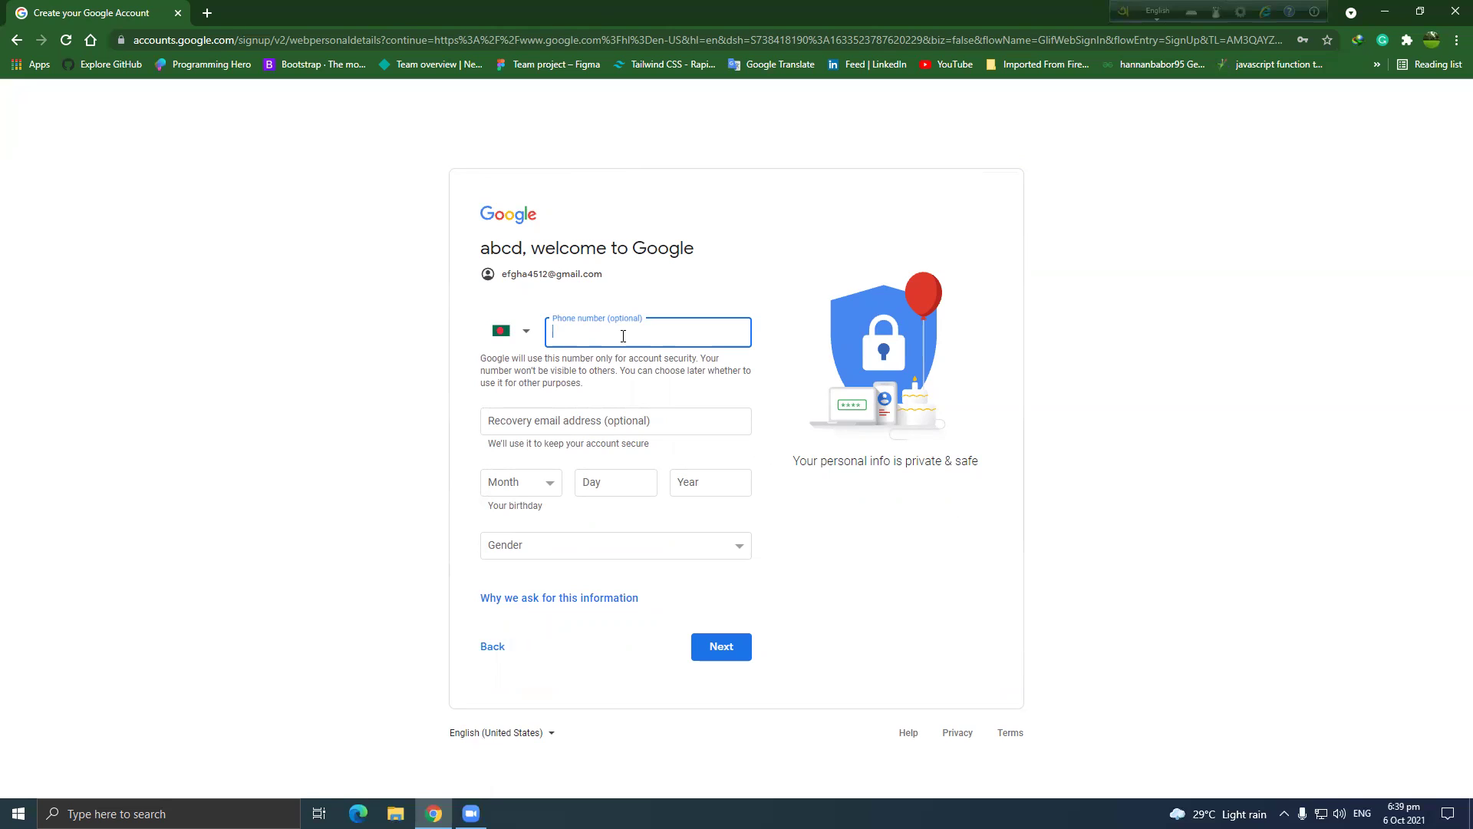
Enter the phone number, birthday January 1, 1995, gender Male, and submit.
{"action": "left_click", "coordinate": [577, 420]}
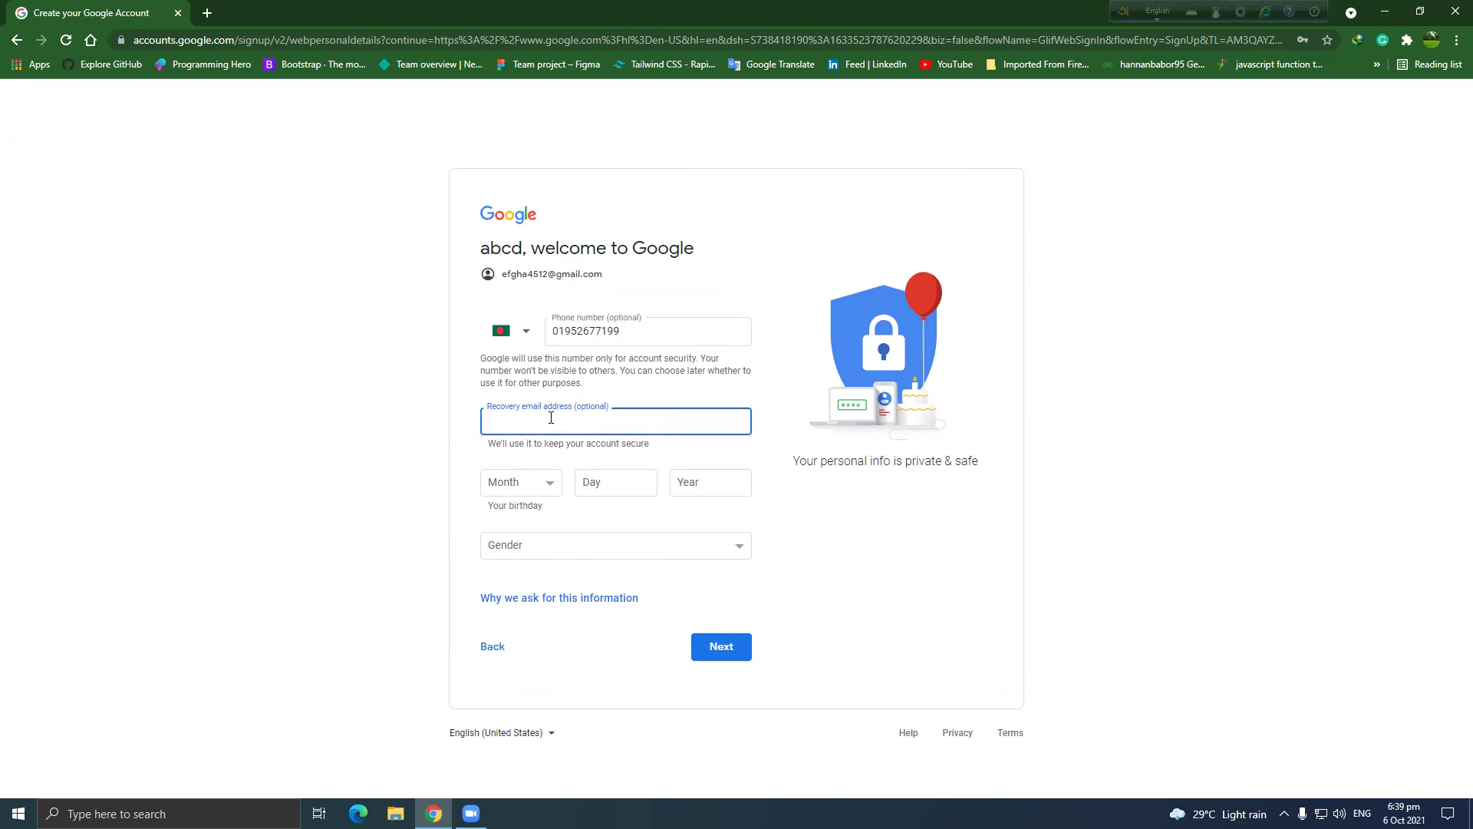
{"action": "left_click", "coordinate": [507, 494]}
{"action": "left_click", "coordinate": [507, 503]}
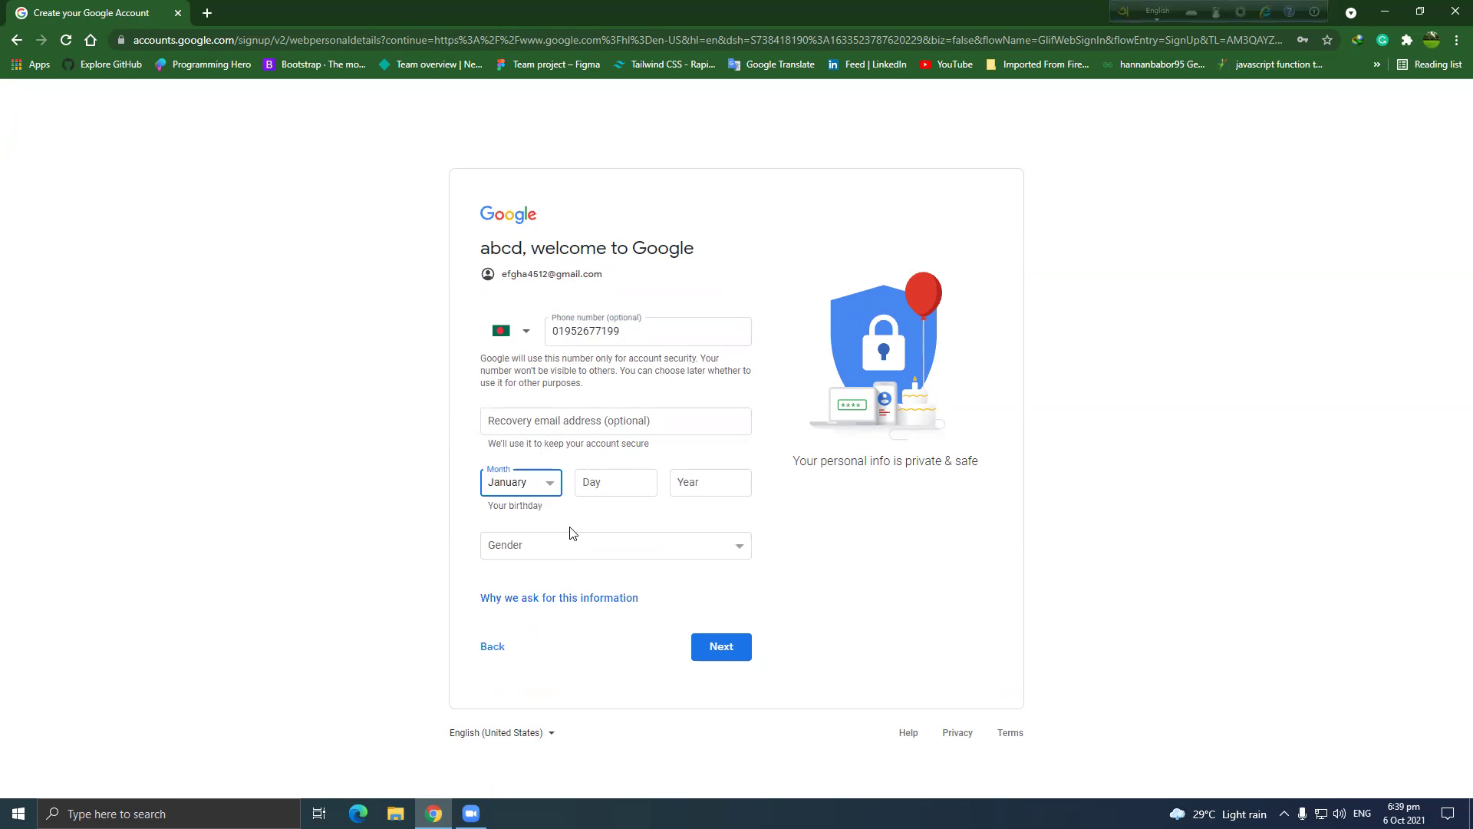
{"action": "left_click", "coordinate": [598, 483]}
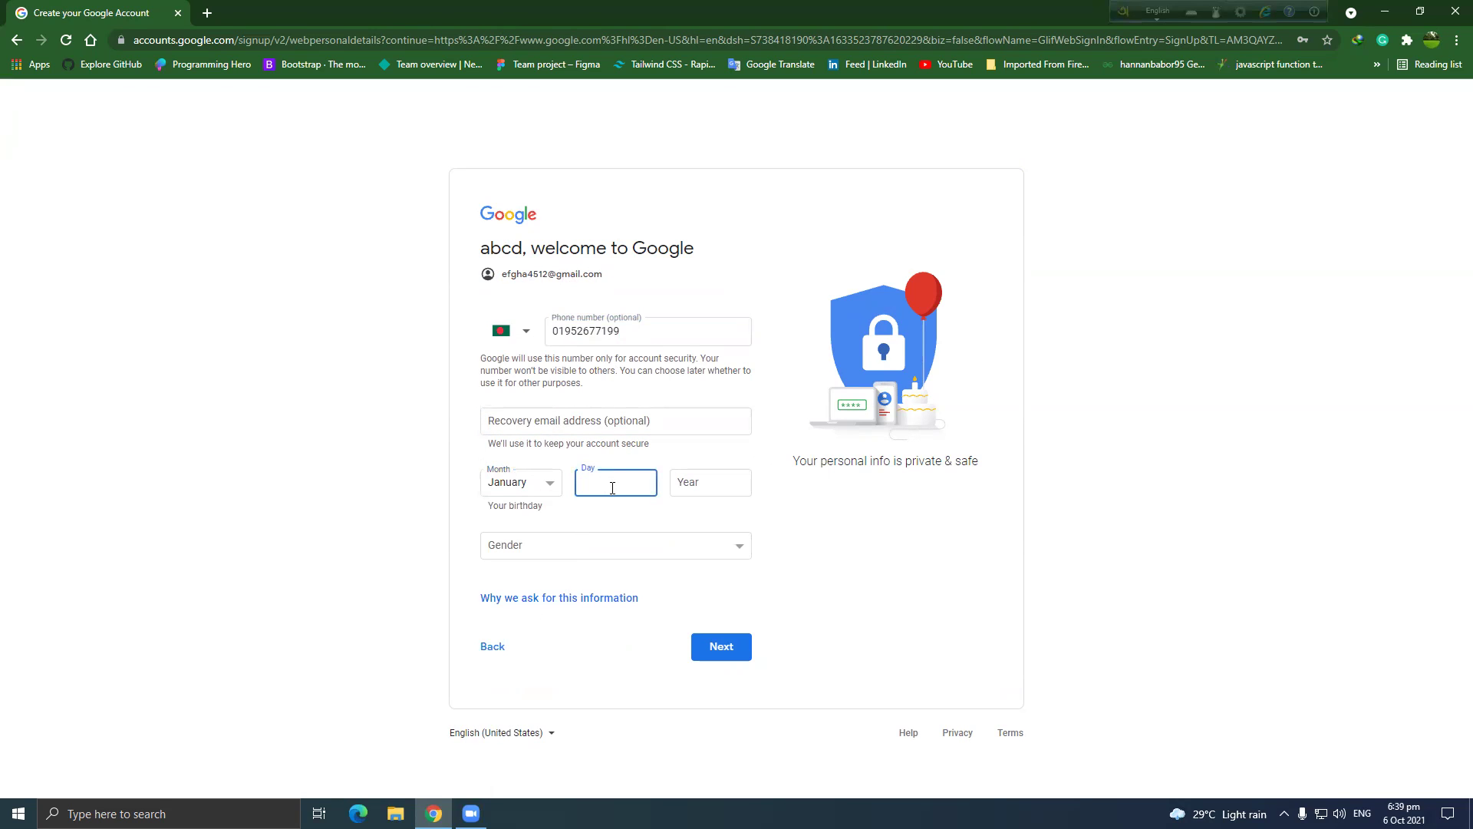
{"action": "left_click", "coordinate": [680, 482]}
{"action": "type", "text": "10"}
{"action": "type", "text": "99"}
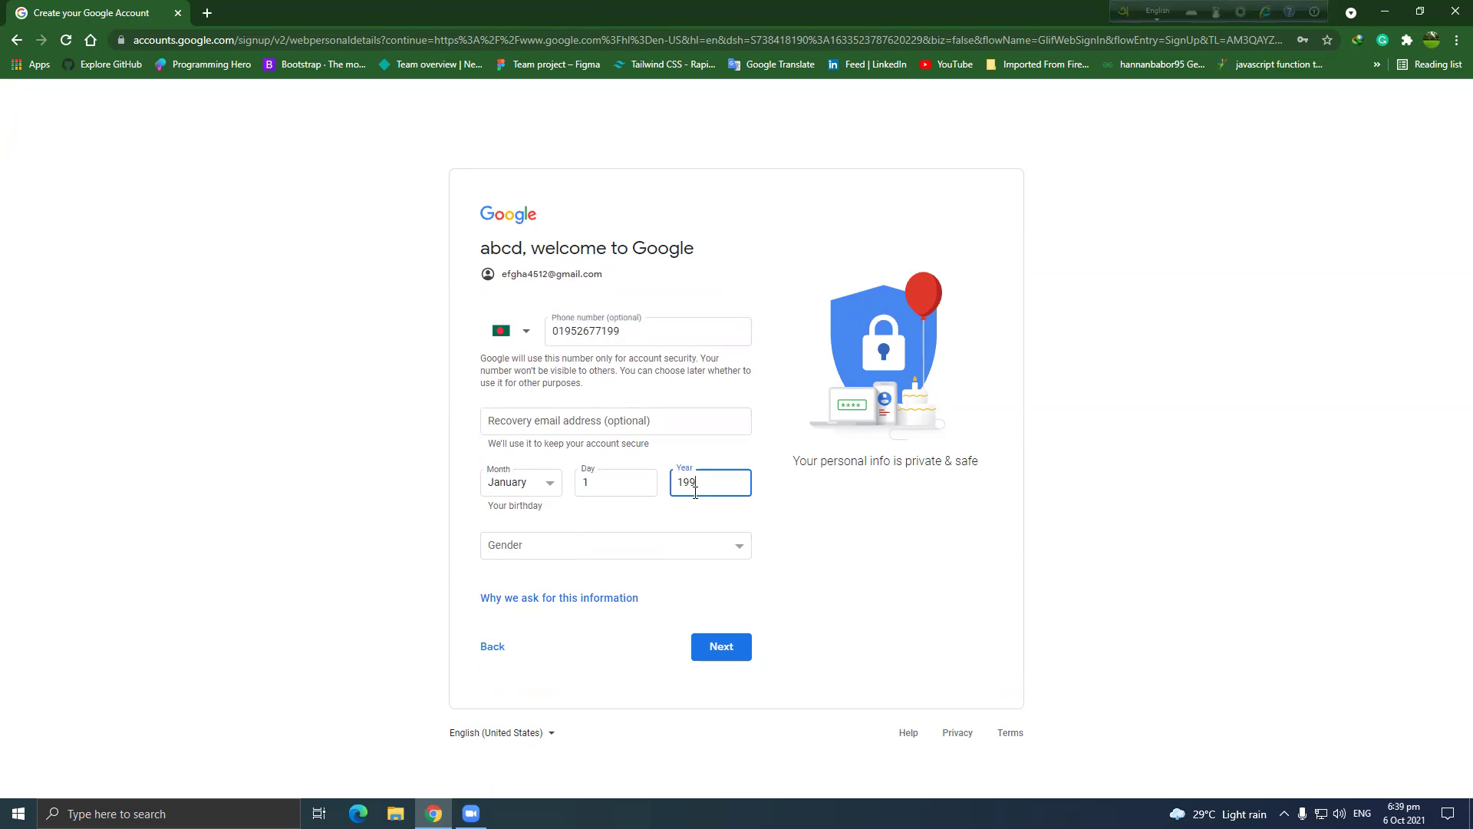
{"action": "type", "text": "5"}
{"action": "left_click", "coordinate": [578, 546]}
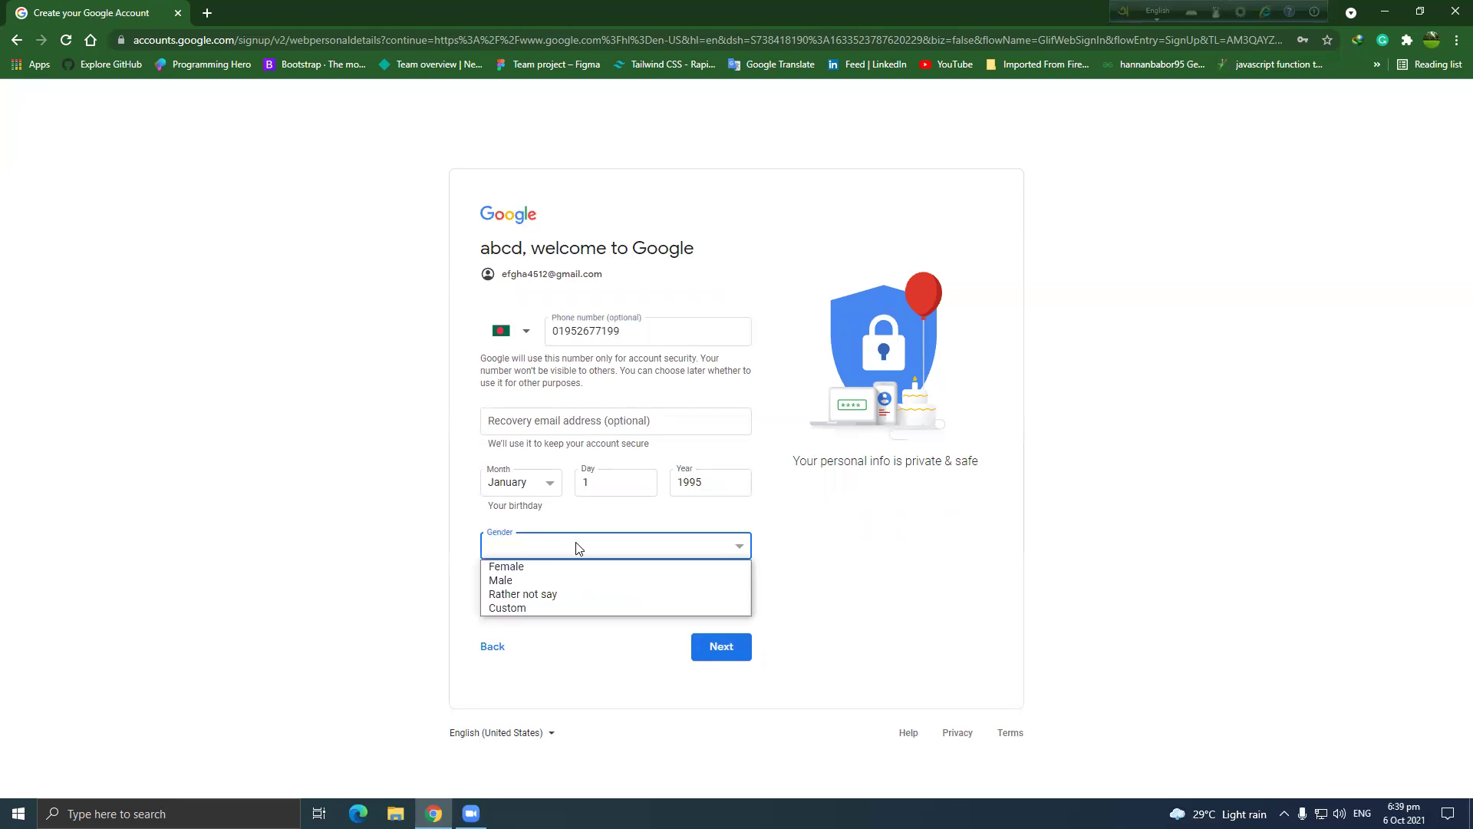
{"action": "left_click", "coordinate": [552, 578]}
{"action": "left_click", "coordinate": [730, 649]}
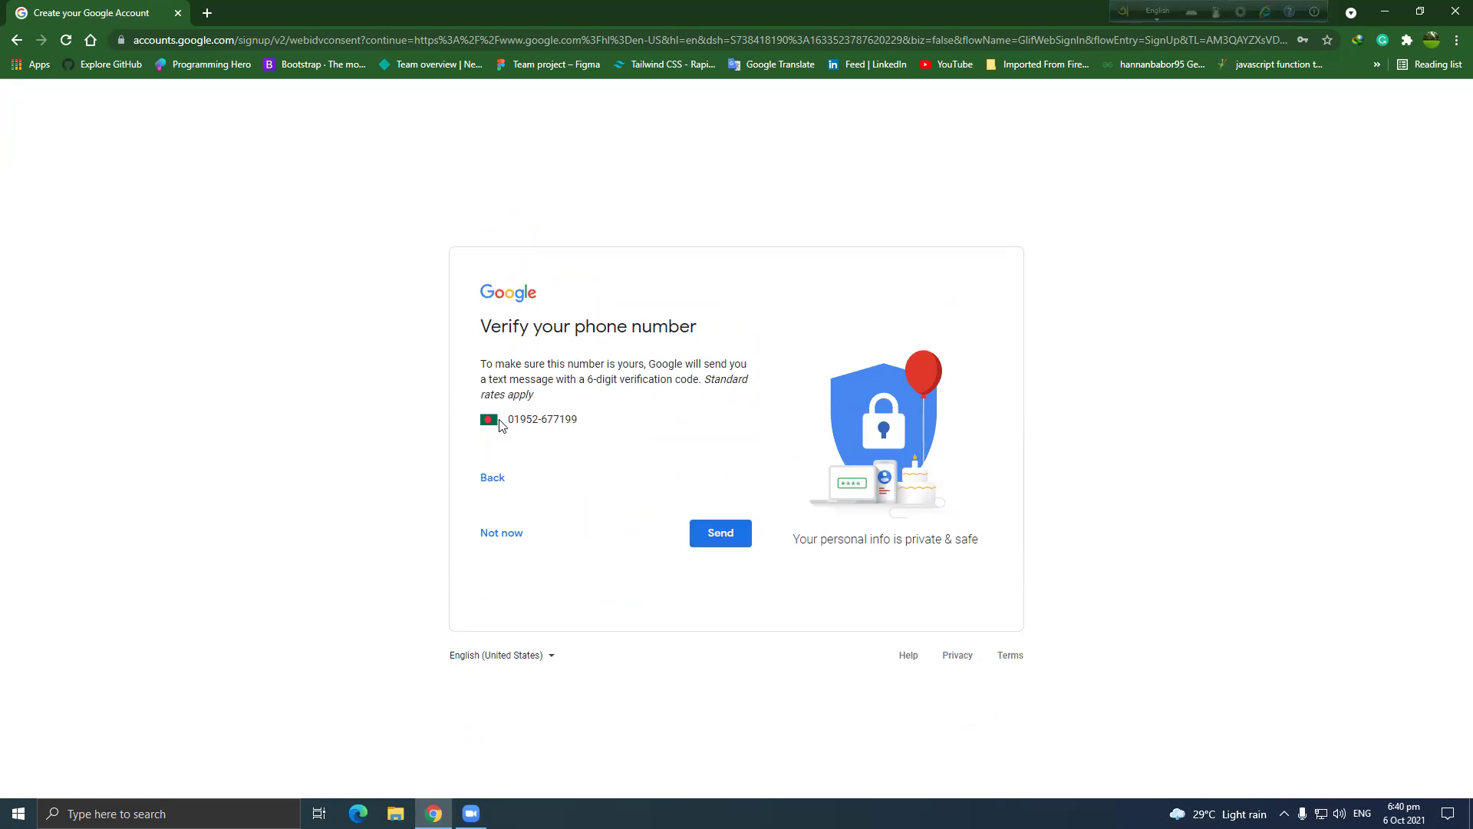
Send the verification text, then enter and submit a code, which is rejected.
{"action": "left_click", "coordinate": [716, 533]}
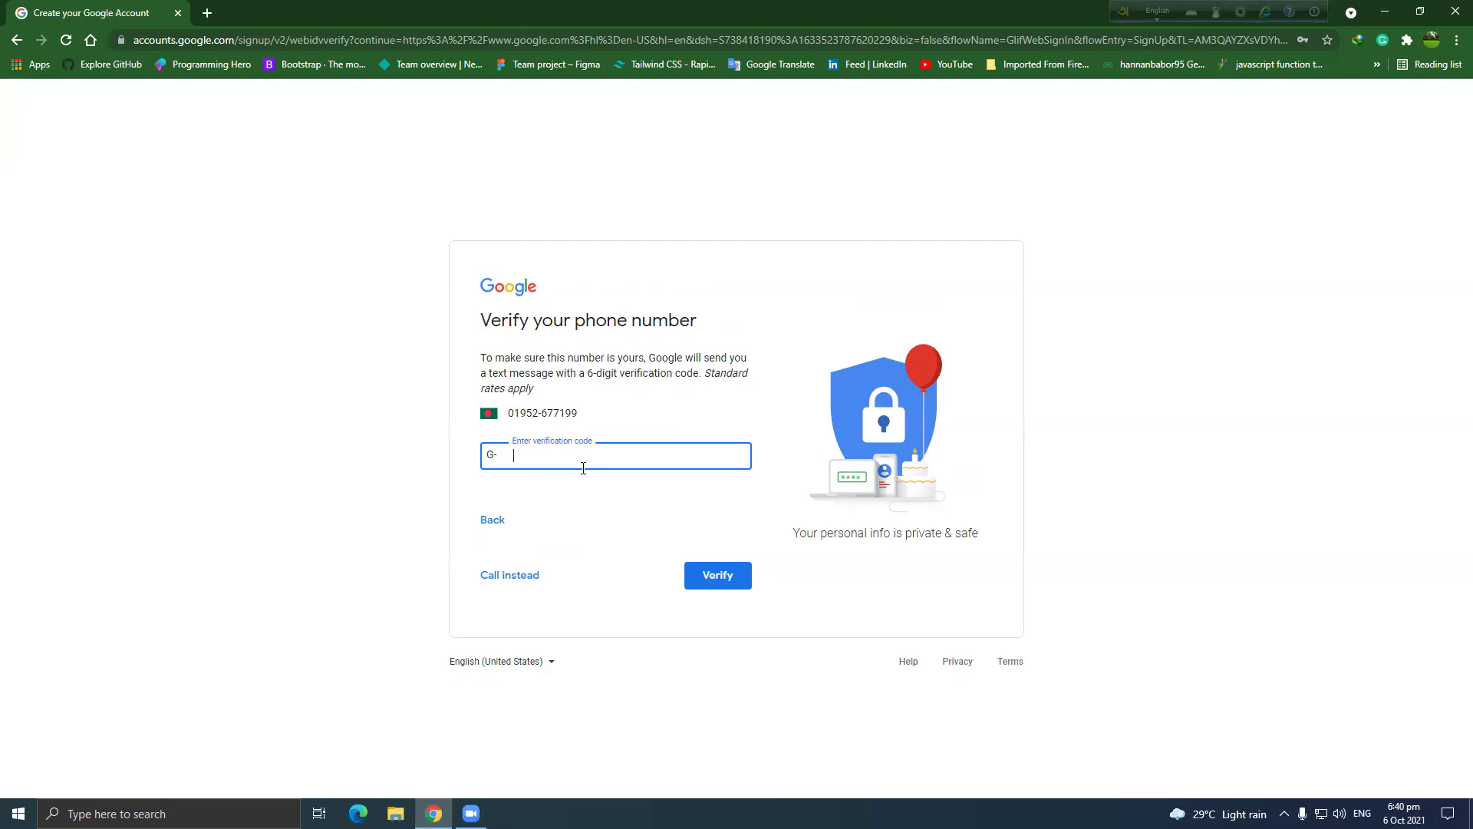
{"action": "left_click", "coordinate": [726, 580]}
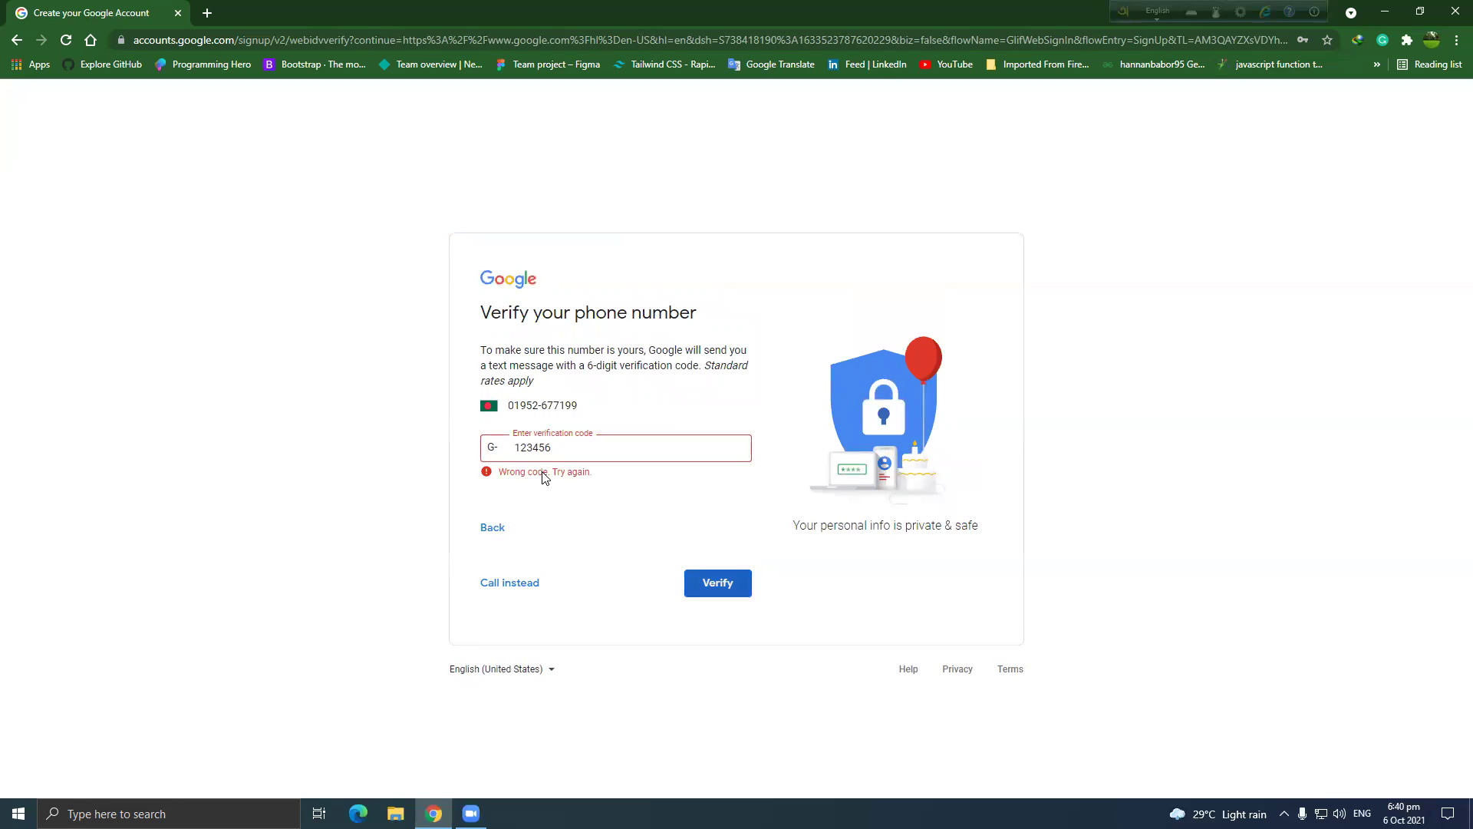